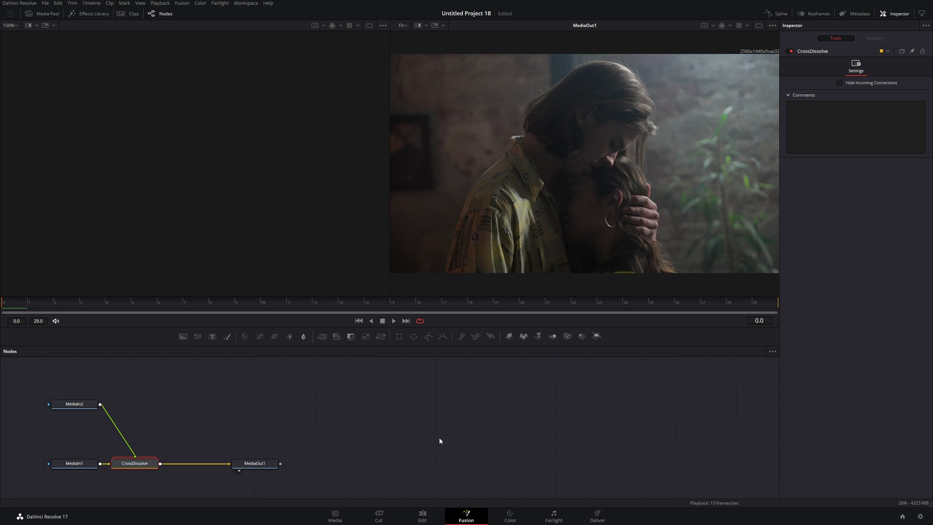
- Add a TV node between the CrossDissolve and MediaOut1 nodes
key("shift+space")
type("tv")
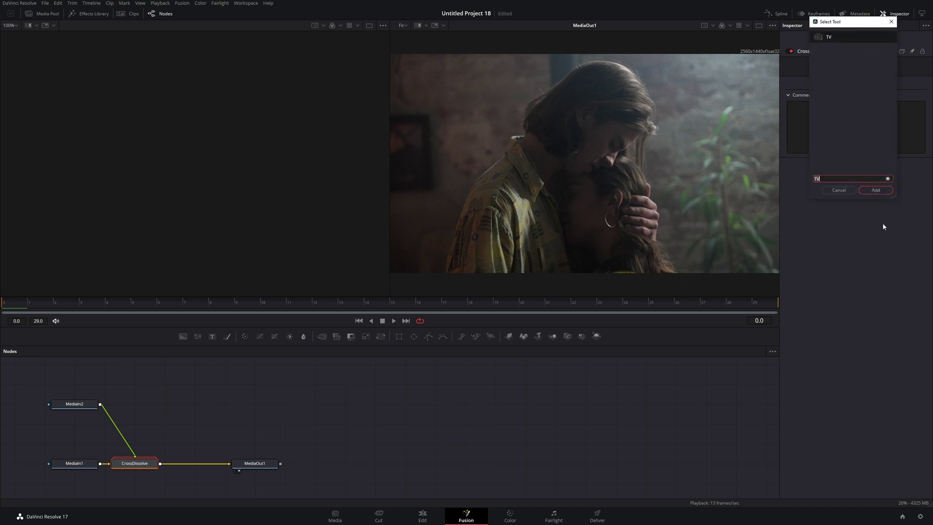
left_click(885, 190)
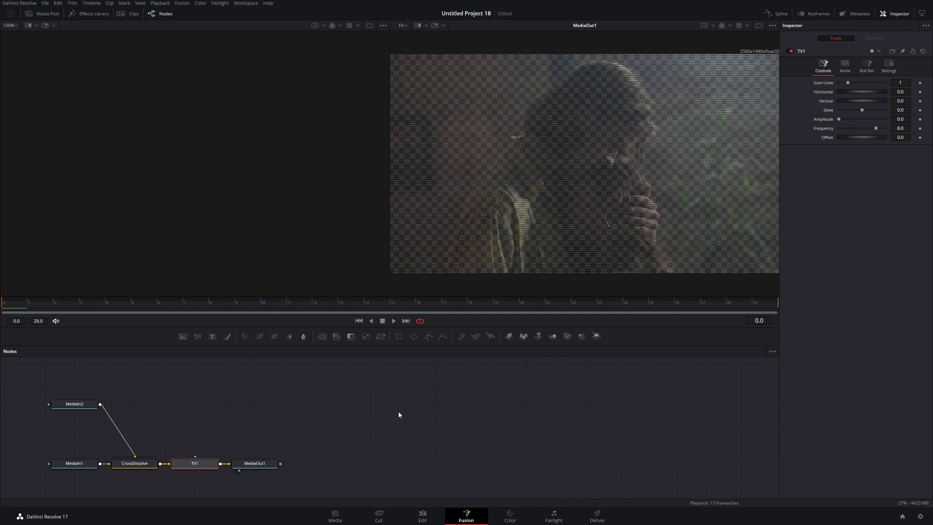
- Set the TV node's Scan Lines to 8
left_click_drag(848, 83, 885, 83)
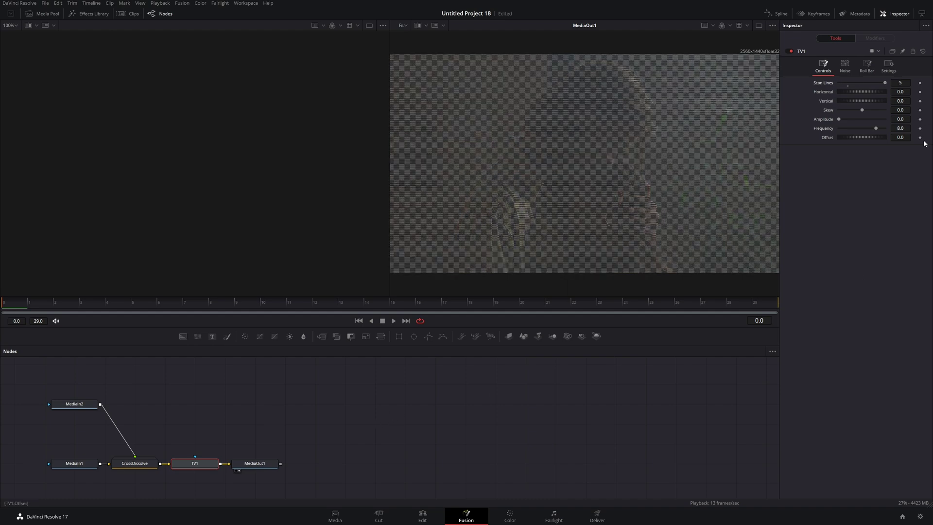
left_click(900, 83)
type("8")
key("Tab")
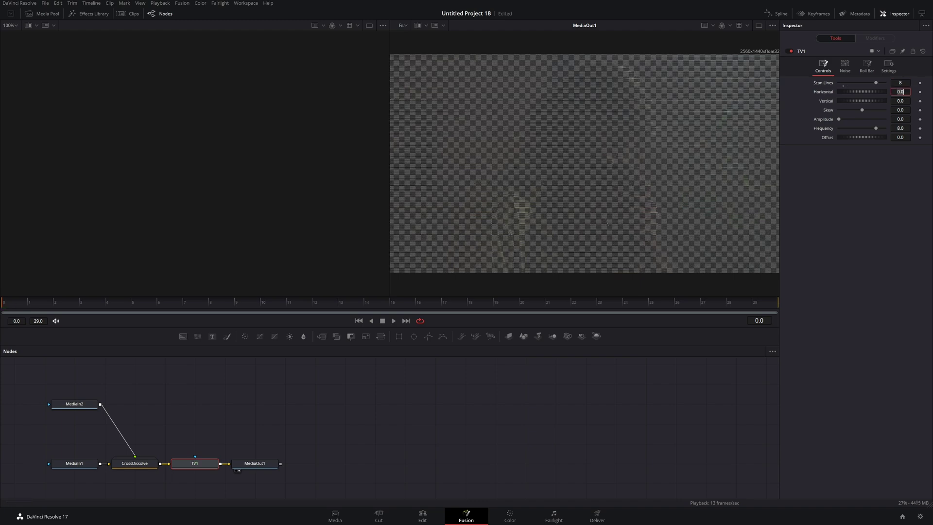
- Apply Anim Curves modifiers to the TV node's Vertical and Amplitude parameters
right_click(827, 102)
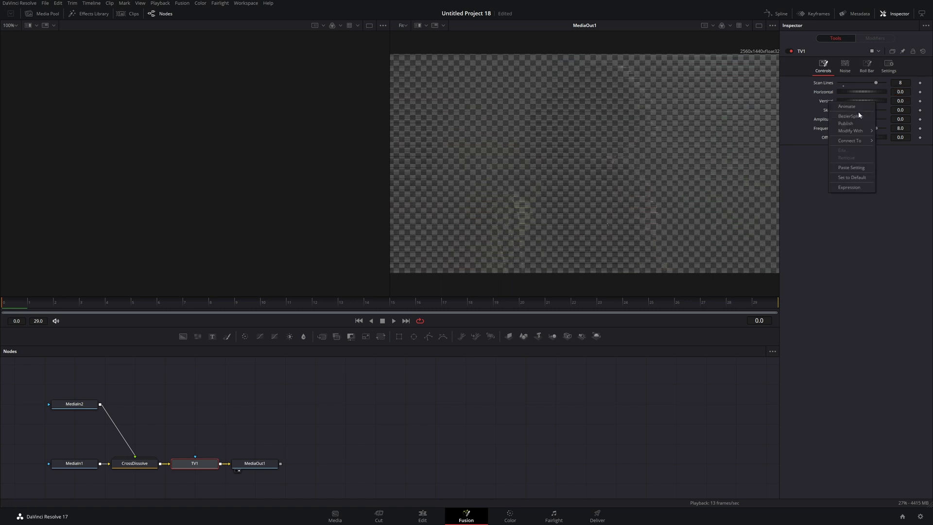
mouse_move(860, 131)
left_click(804, 134)
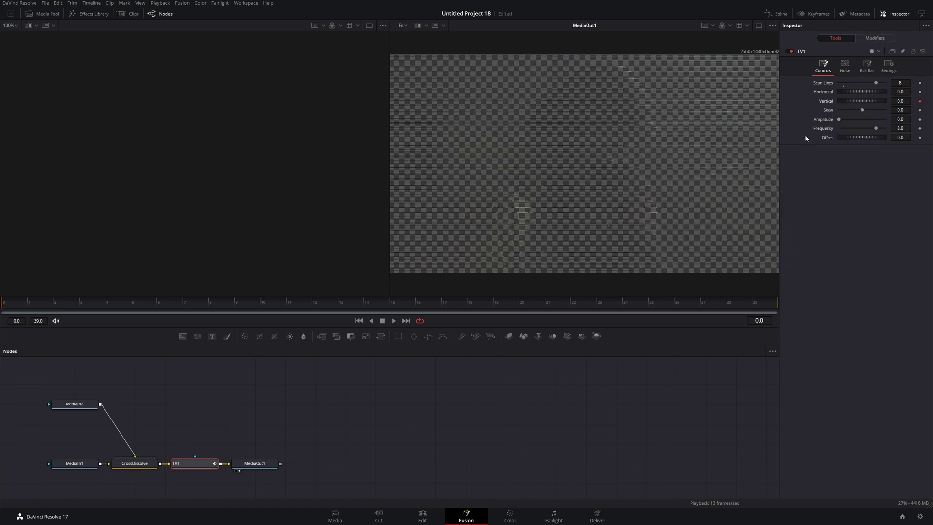
right_click(829, 123)
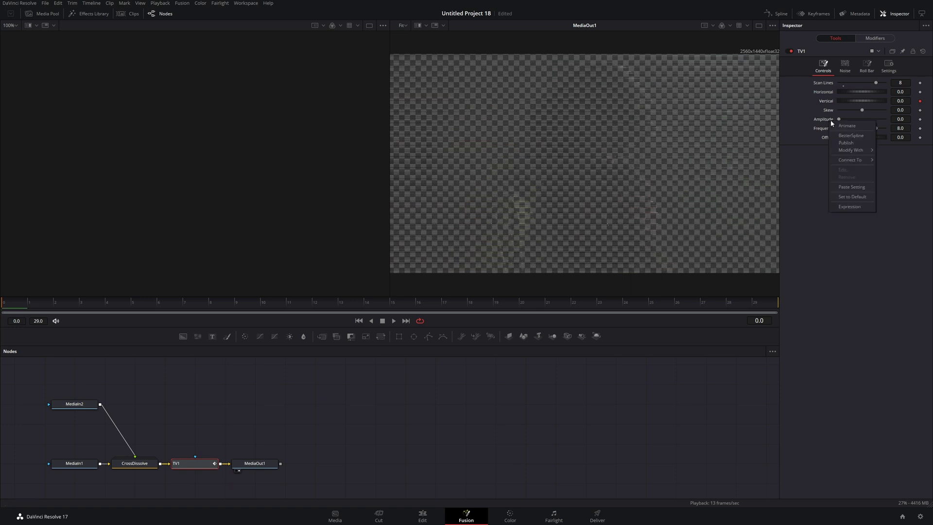
mouse_move(869, 150)
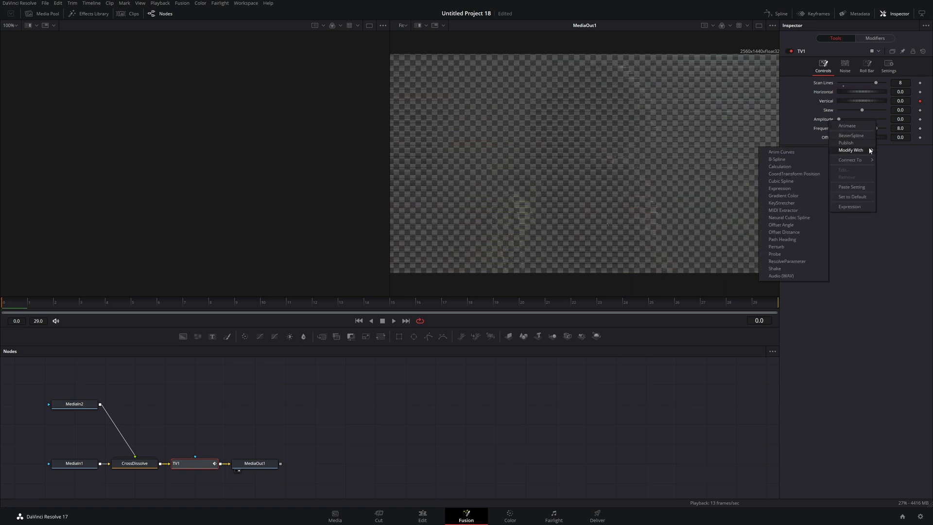
left_click(783, 151)
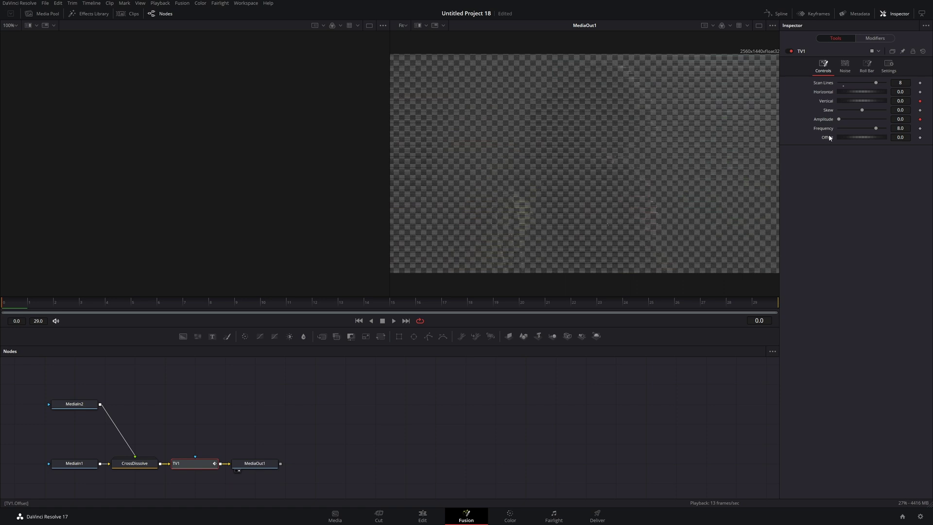
- Set the Vertical parameter's Anim Curves to an Easing curve with Sine for both In and Out
left_click(876, 39)
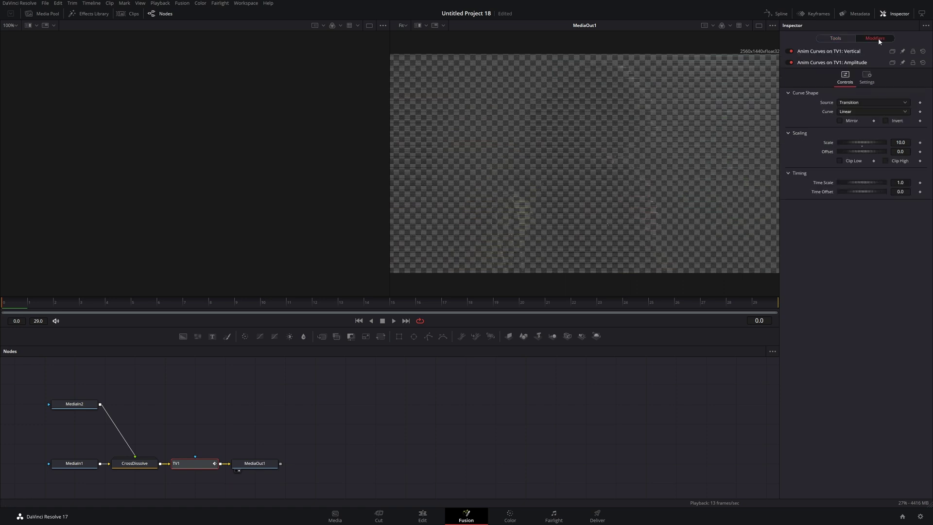
left_click(870, 51)
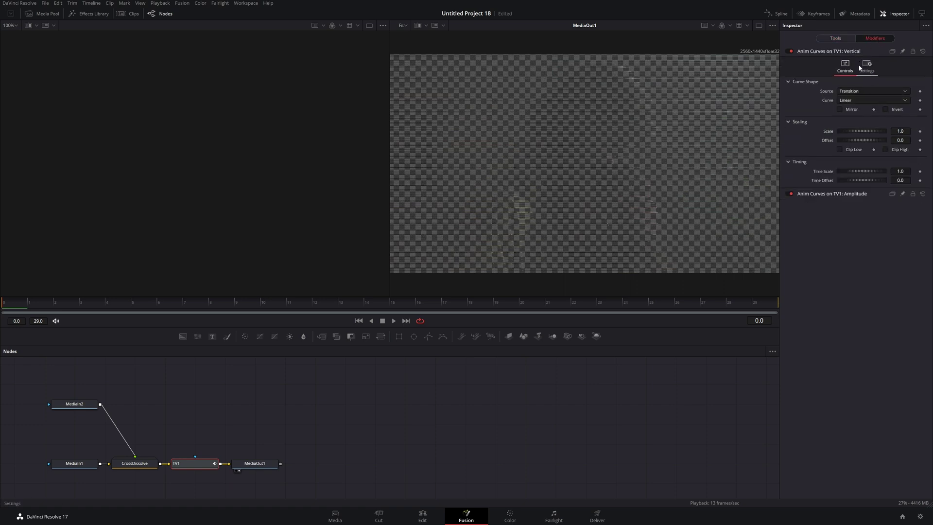
left_click(858, 100)
left_click(859, 98)
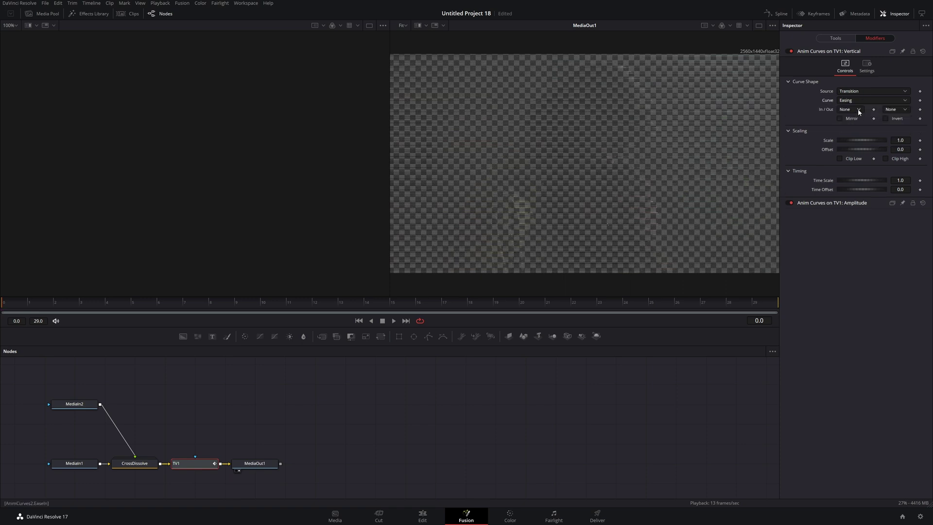
left_click(858, 111)
left_click(852, 126)
left_click(899, 110)
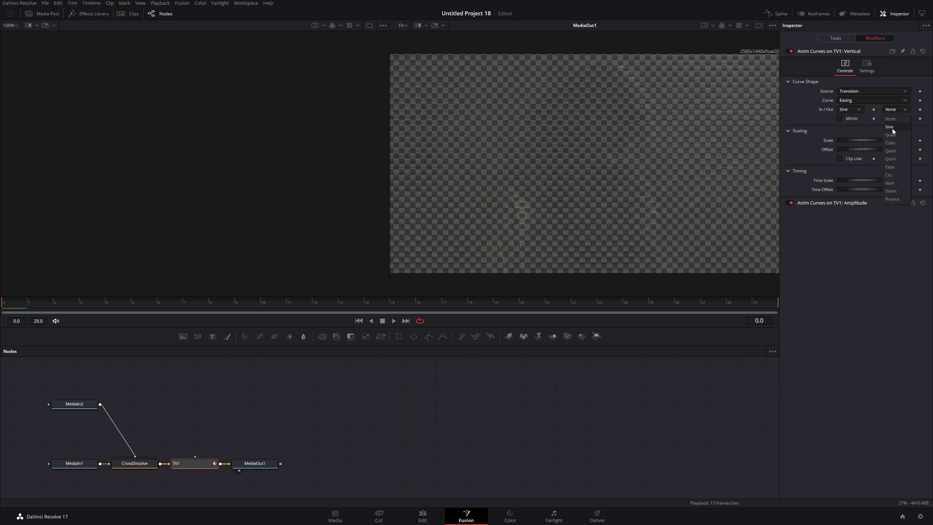
left_click(892, 127)
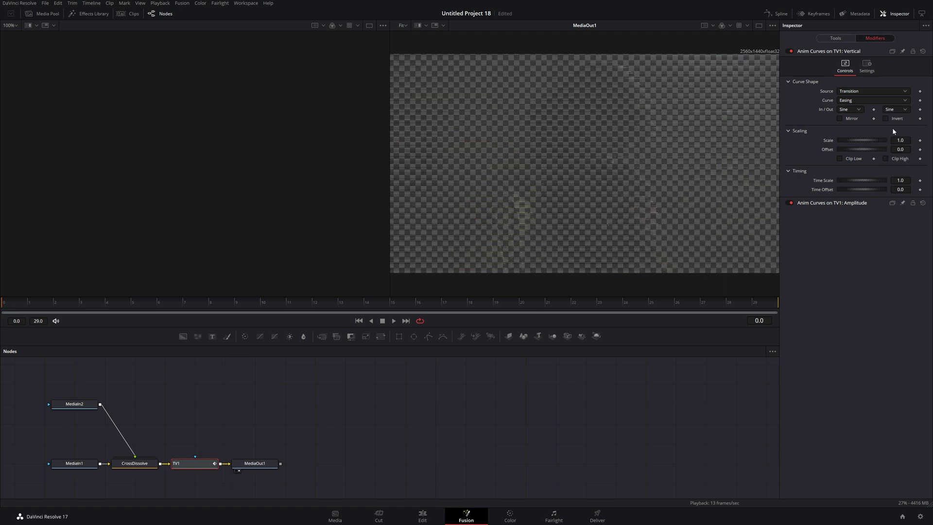
- Set the Amplitude parameter's Anim Curves to an Easing curve with Sine for both In and Out
left_click(826, 203)
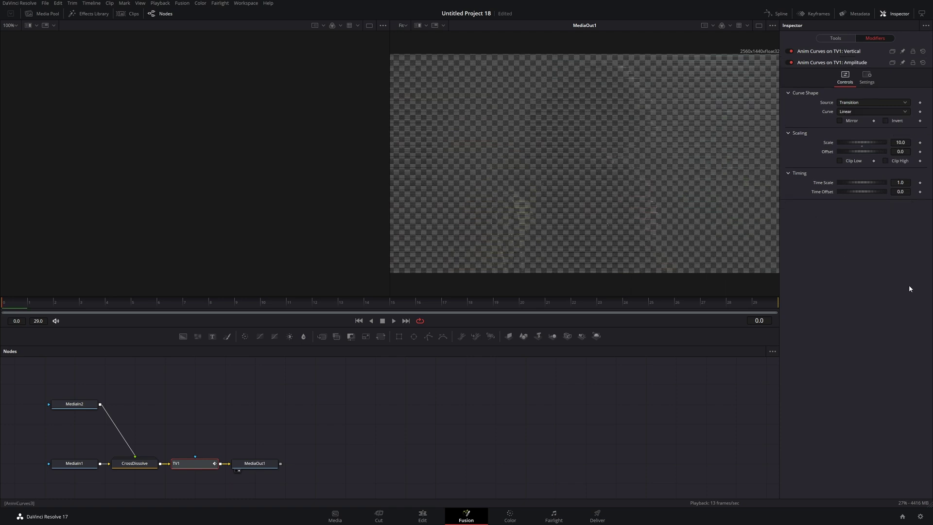
left_click(866, 112)
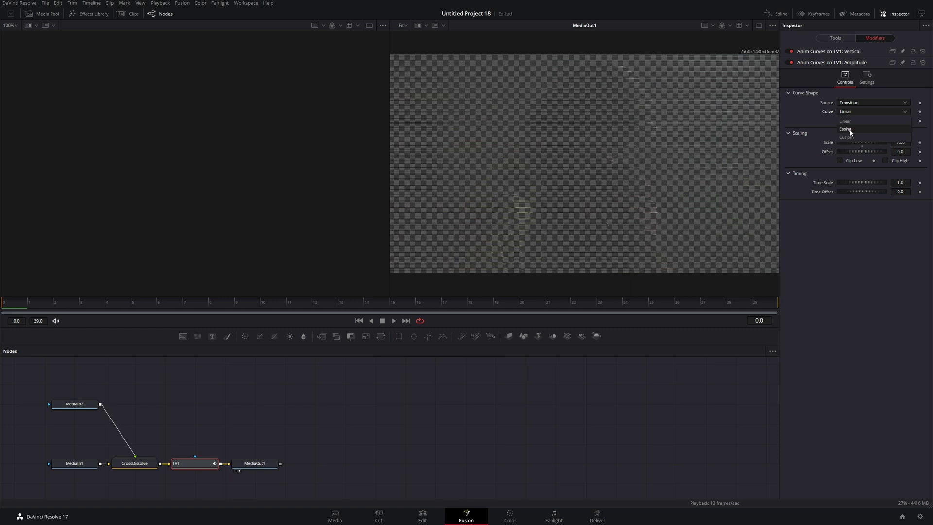
left_click(851, 130)
left_click(856, 120)
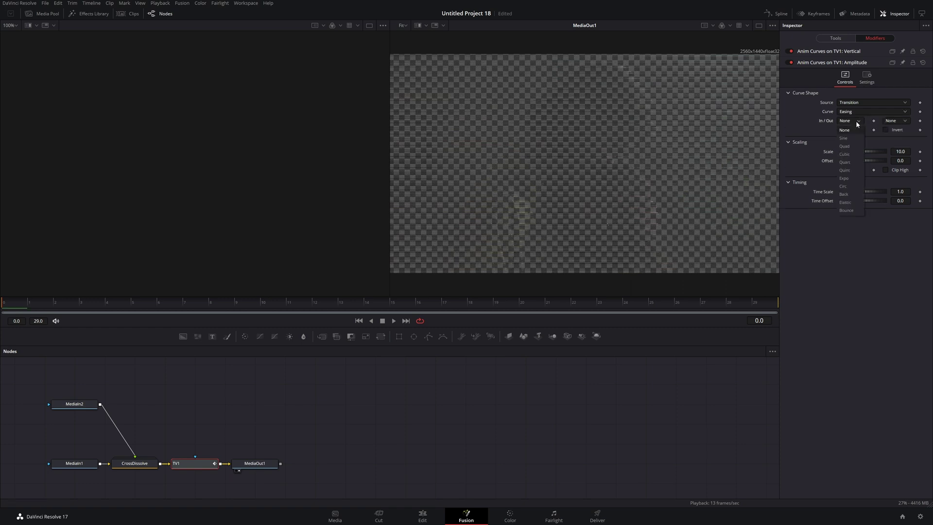
left_click(844, 139)
left_click(896, 121)
left_click(895, 138)
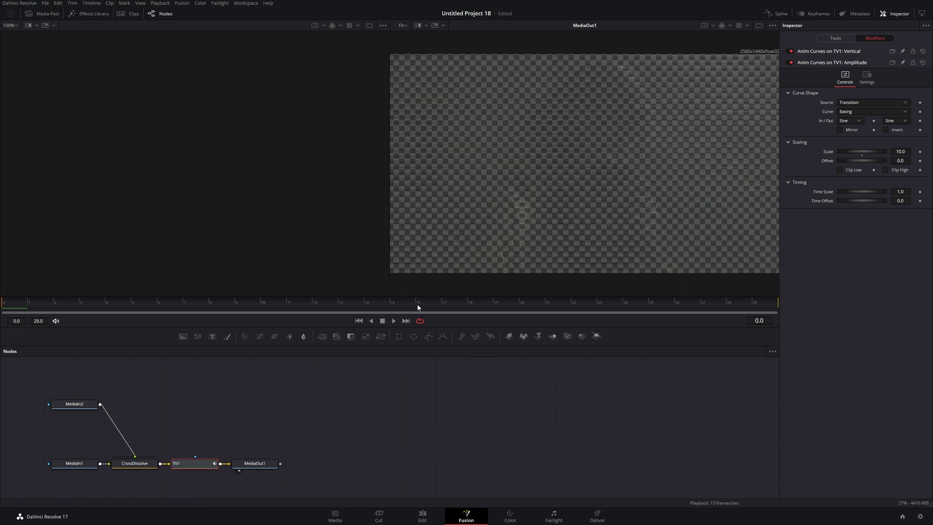
- Mirror the Amplitude animation curve, previewing it at frames 20 and 25, and raise its Scale to about 33.74
left_click_drag(417, 307, 527, 312)
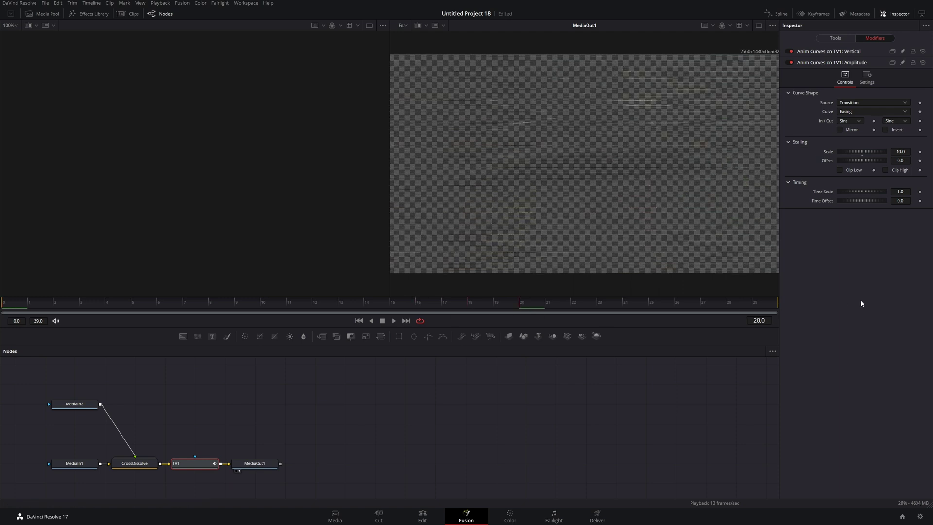
left_click(840, 129)
left_click(665, 307)
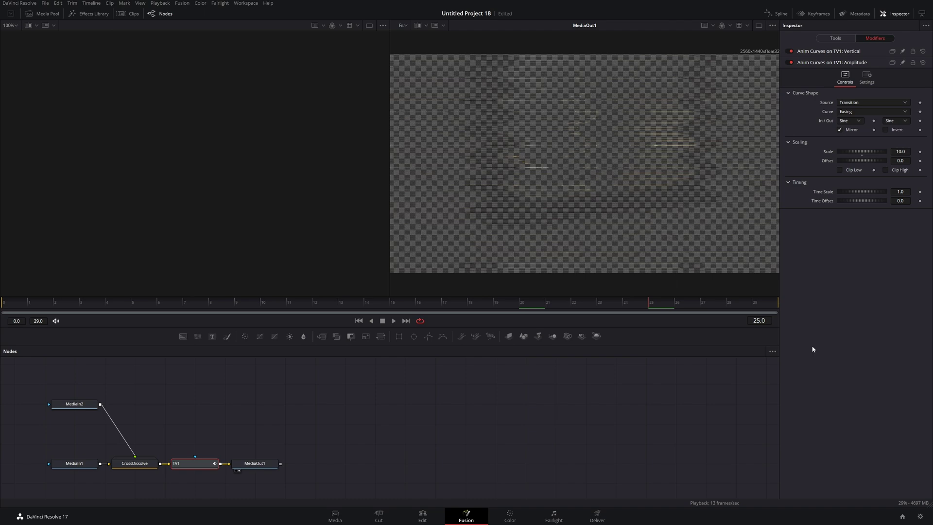
left_click(840, 130)
left_click(840, 130)
left_click_drag(861, 150, 891, 152)
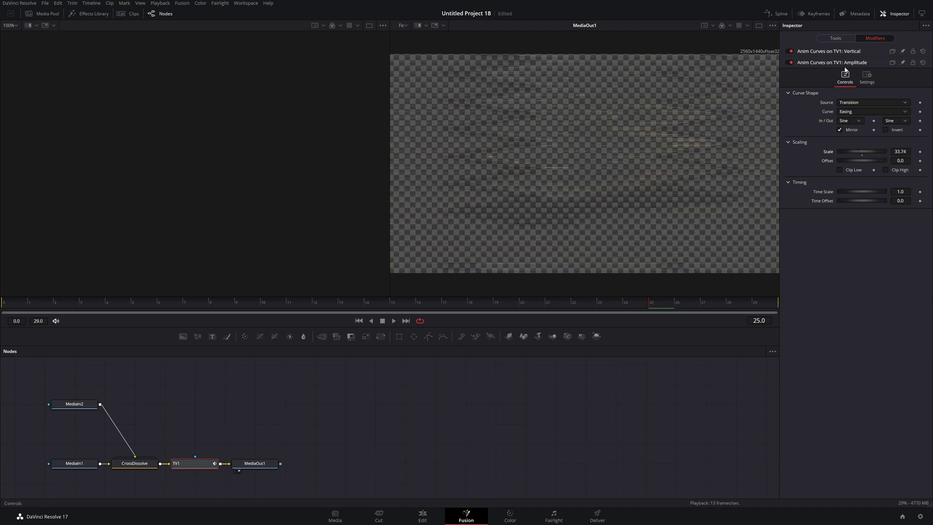
- Apply a Shake modifier to the TV node's Offset parameter
left_click(835, 38)
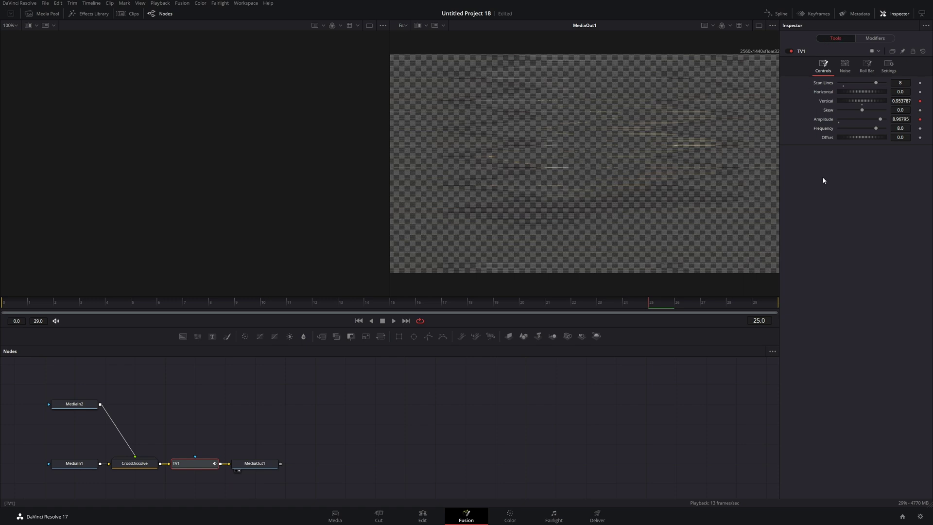
right_click(829, 140)
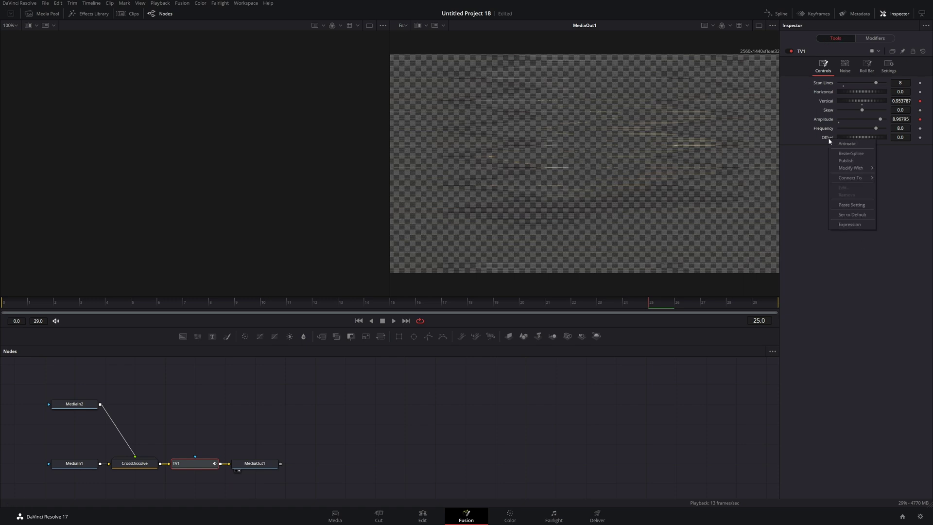
mouse_move(849, 168)
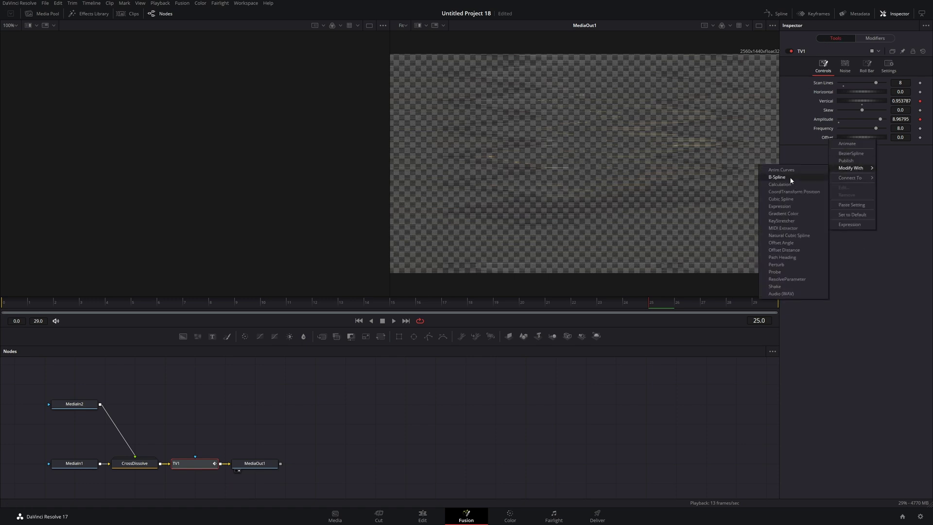
left_click(777, 287)
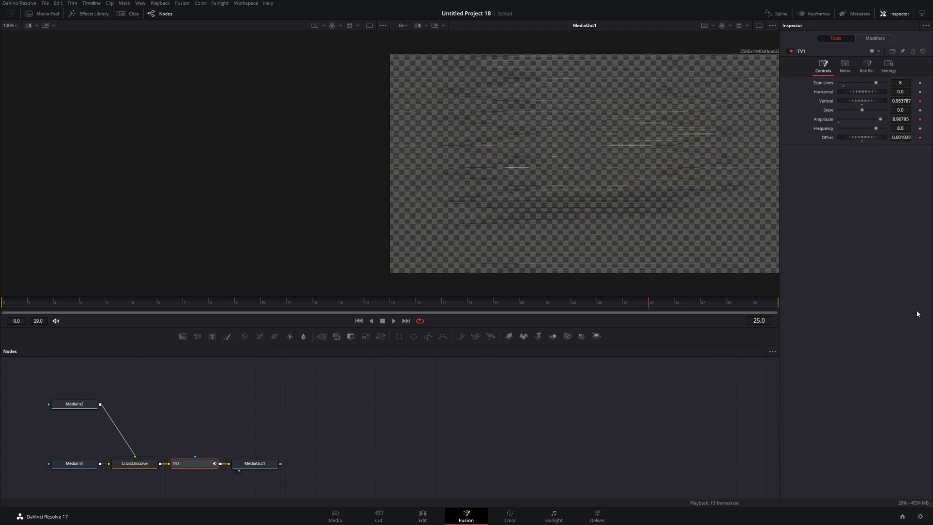
- Set the TV node's noise Power to about 14.33 and noise Size to about 2.24
left_click(845, 67)
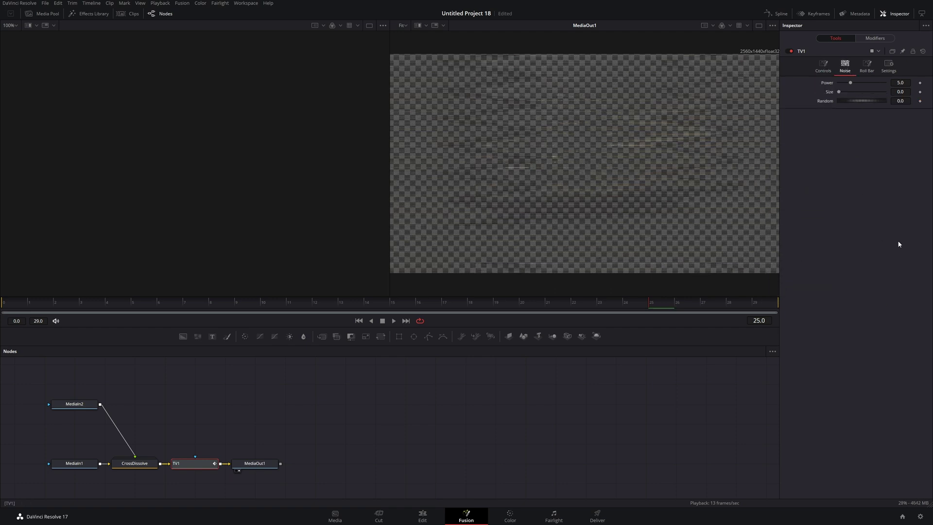
left_click_drag(850, 82, 885, 96)
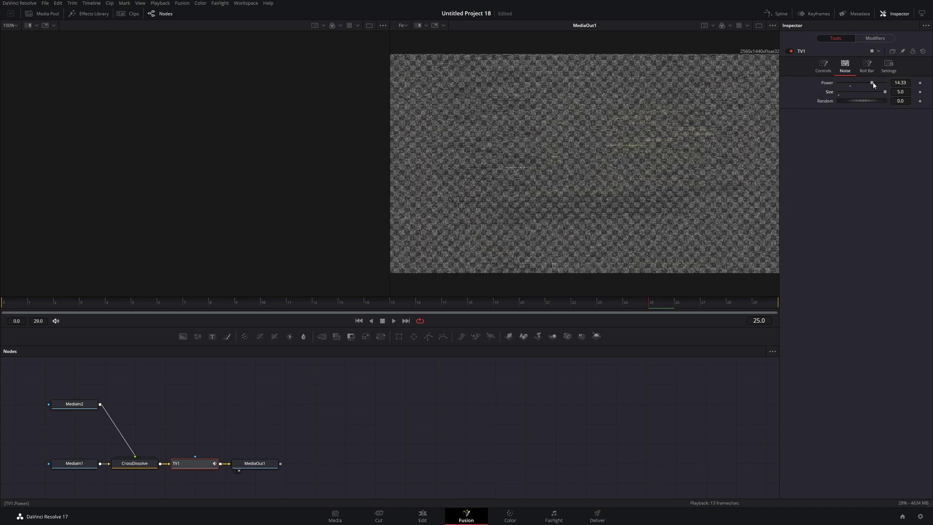
left_click_drag(867, 83, 926, 93)
left_click(884, 83)
left_click_drag(883, 84, 859, 94)
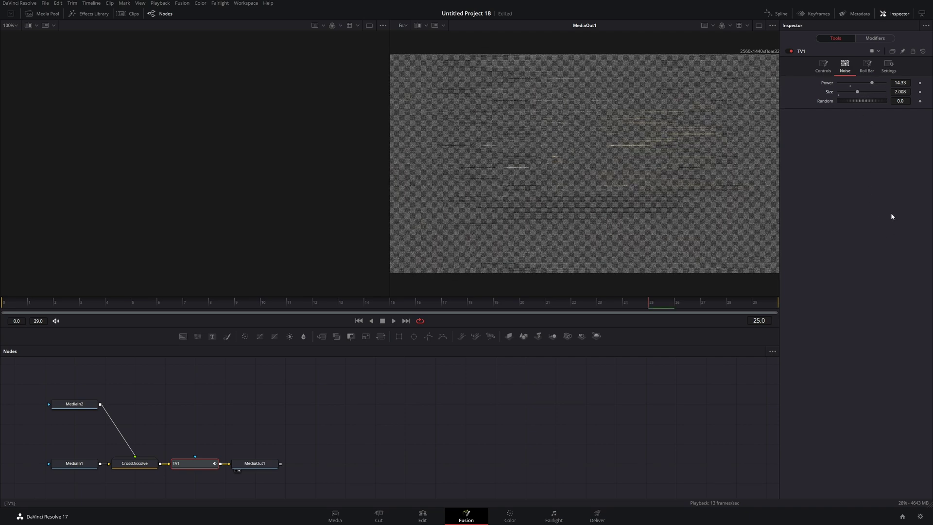
left_click_drag(856, 93, 859, 95)
- Apply a Shake modifier to the noise's Random parameter
right_click(828, 100)
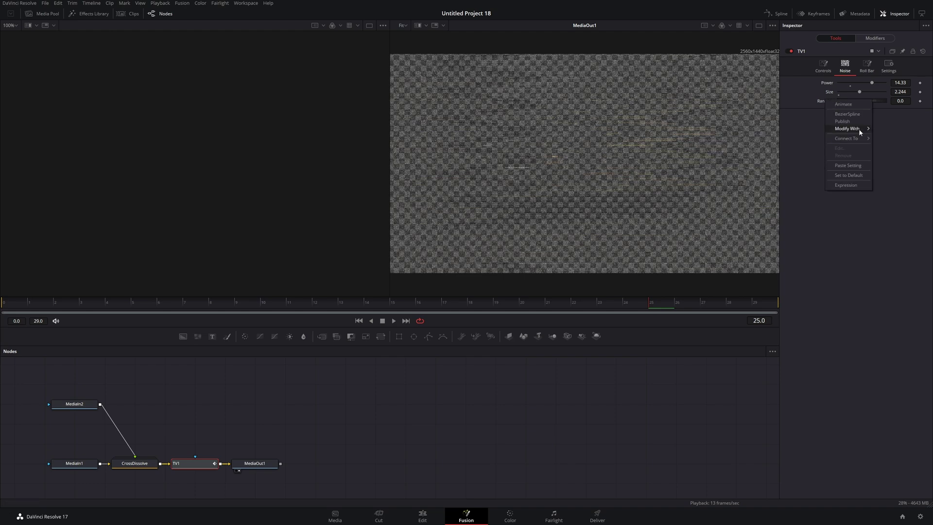
mouse_move(860, 130)
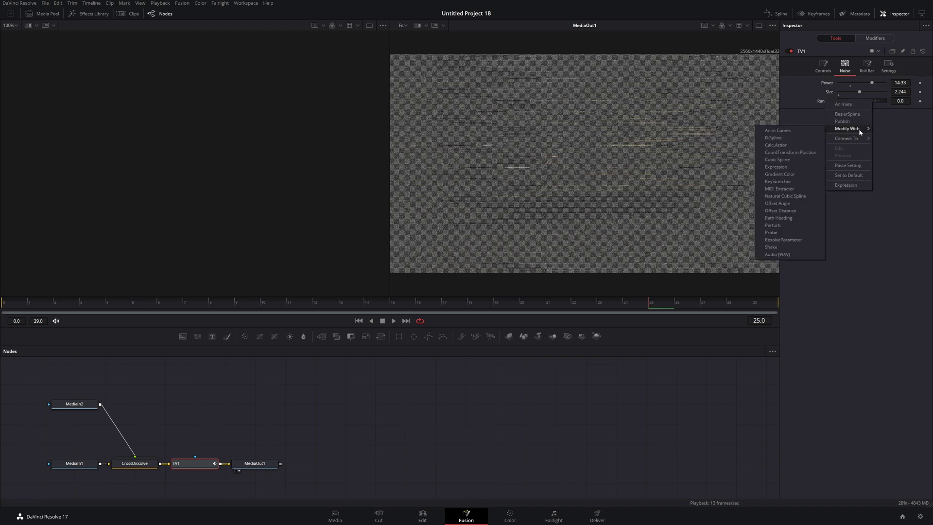
left_click(781, 245)
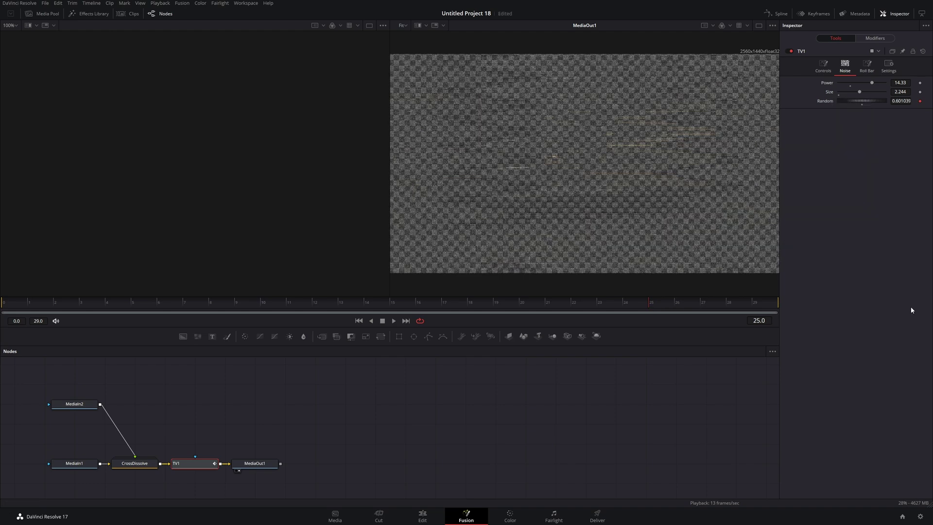
- Set the roll bar's Bar Strength to about 0.46 and Bar Size to about 0.205
left_click(867, 67)
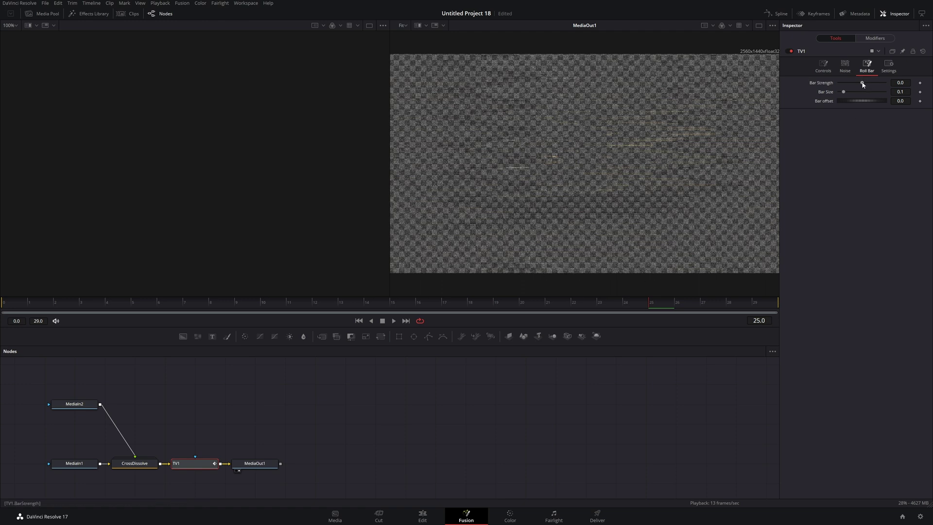
left_click_drag(862, 85, 872, 84)
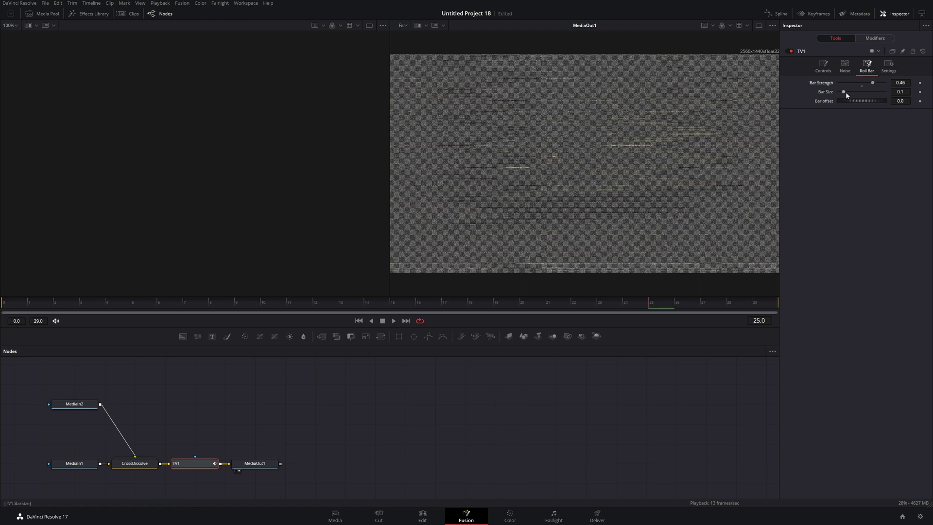
mouse_move(846, 92)
left_mouse_down()
mouse_move(864, 92)
mouse_move(848, 91)
left_mouse_up()
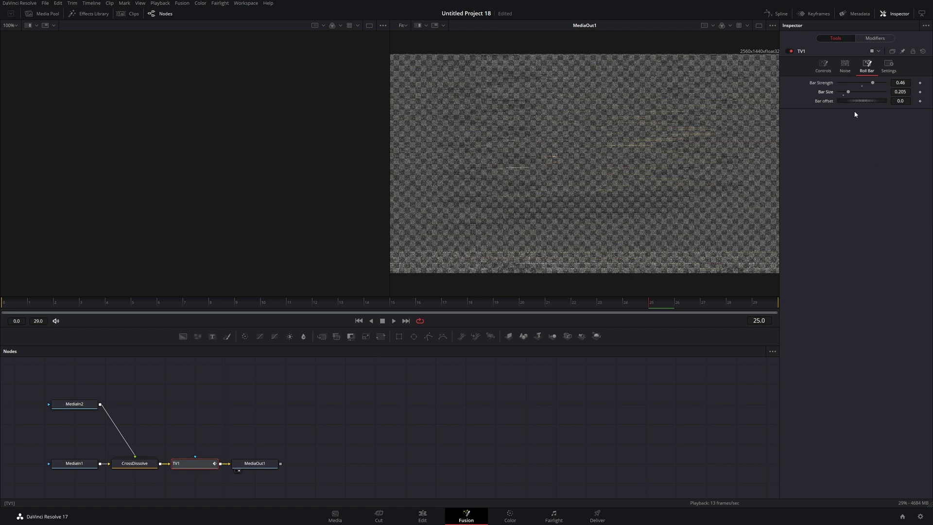
- Apply a Shake modifier to the roll bar's Bar offset parameter
right_click(830, 101)
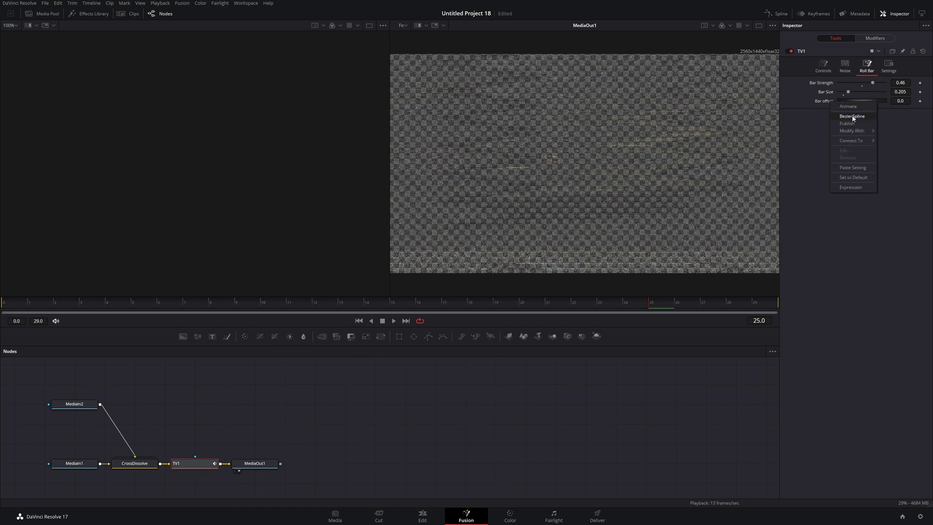
mouse_move(851, 131)
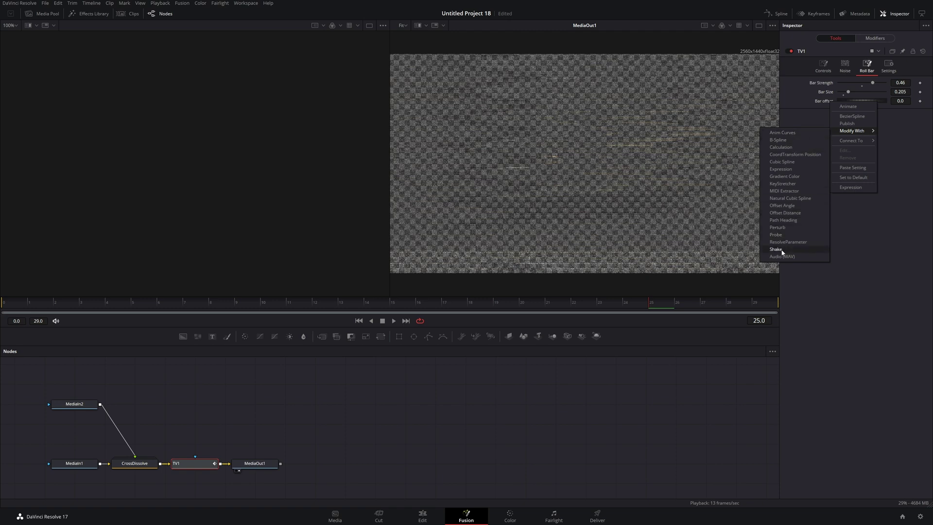
left_click(783, 235)
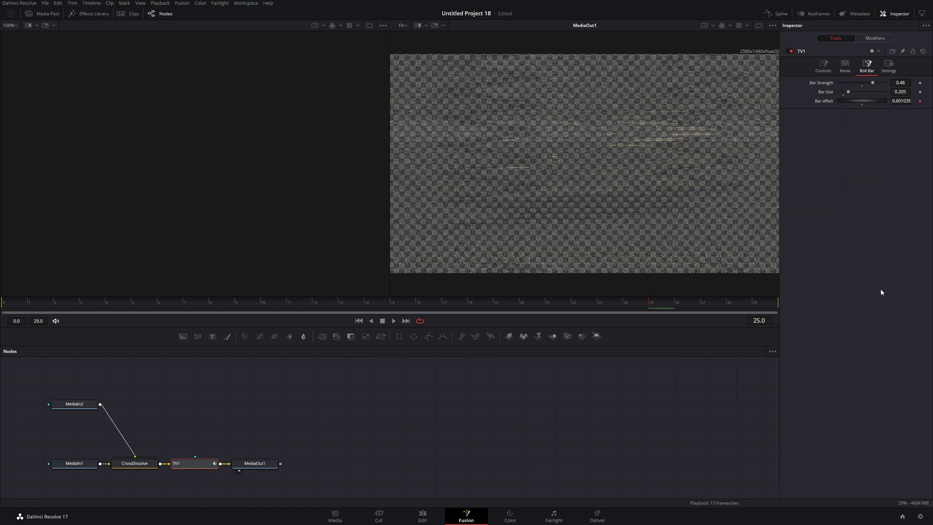
- Set the Bar offset Shake modifier's Maximum to 4.0 and its Smoothness to about 20.67
left_click(882, 38)
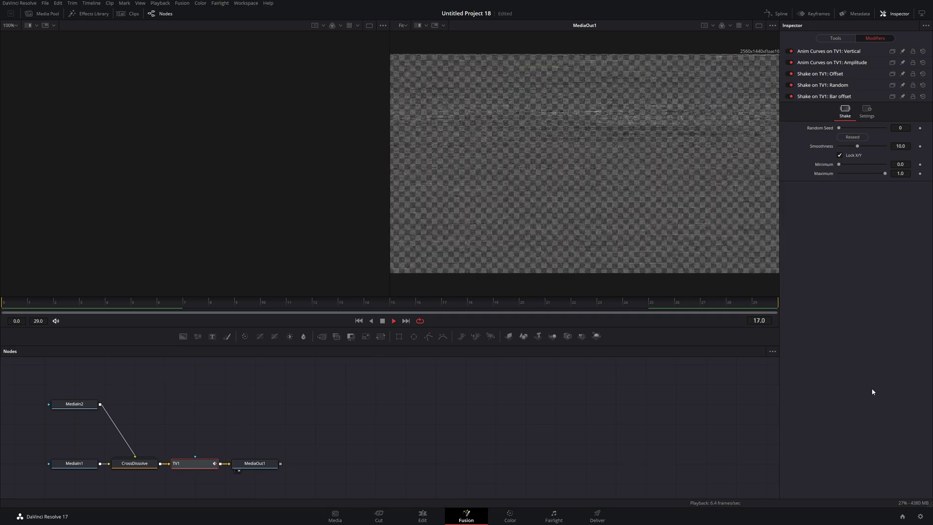
left_click(900, 174)
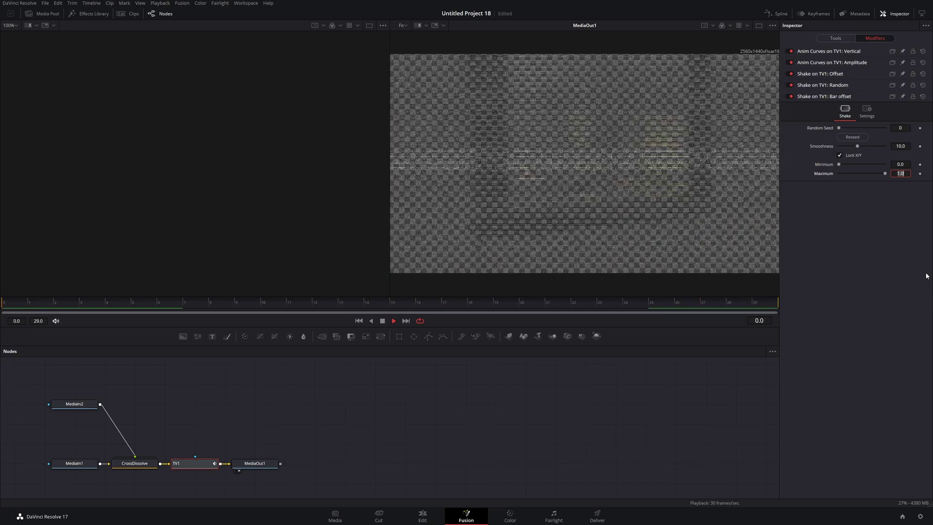
type("4")
key("Tab")
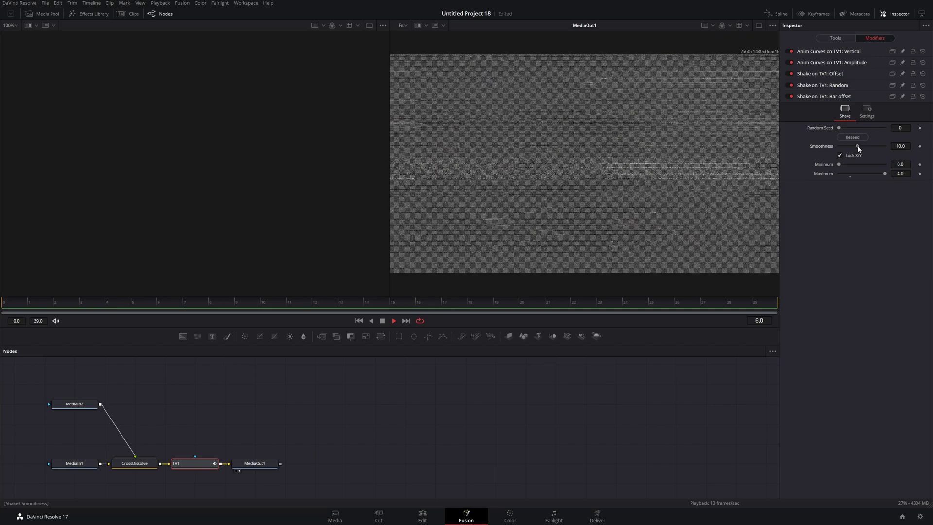
left_click_drag(859, 145, 888, 146)
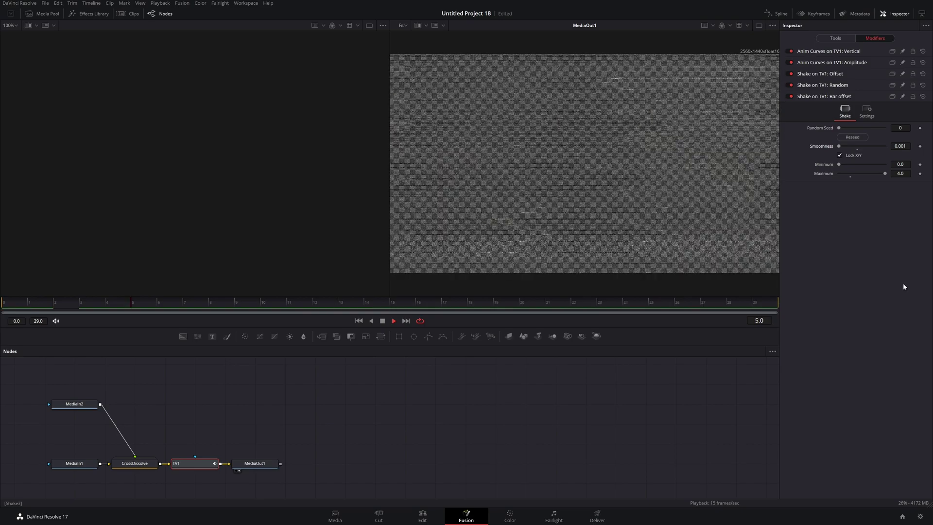
left_click_drag(839, 146, 878, 144)
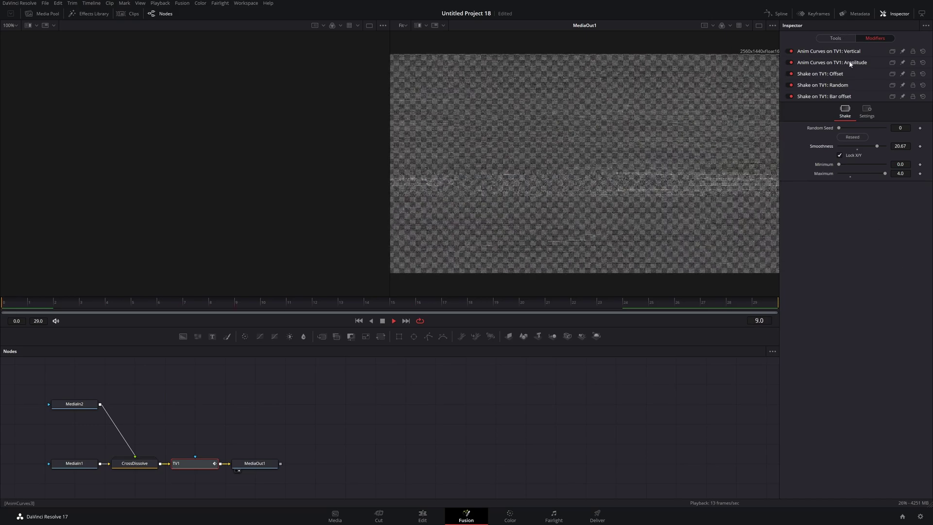
- Return to the Edit page and play the timeline across the transition to check the glitch effect between the two clips
left_click(843, 38)
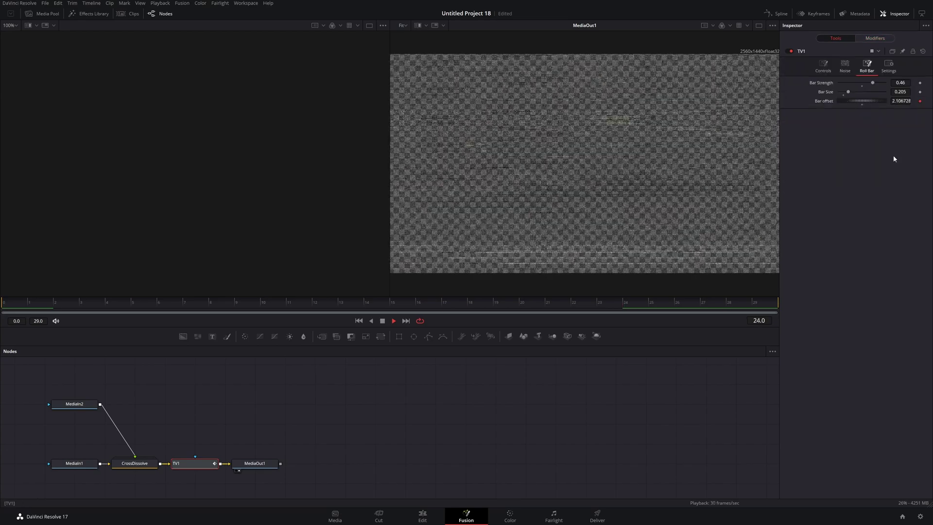
left_click(823, 66)
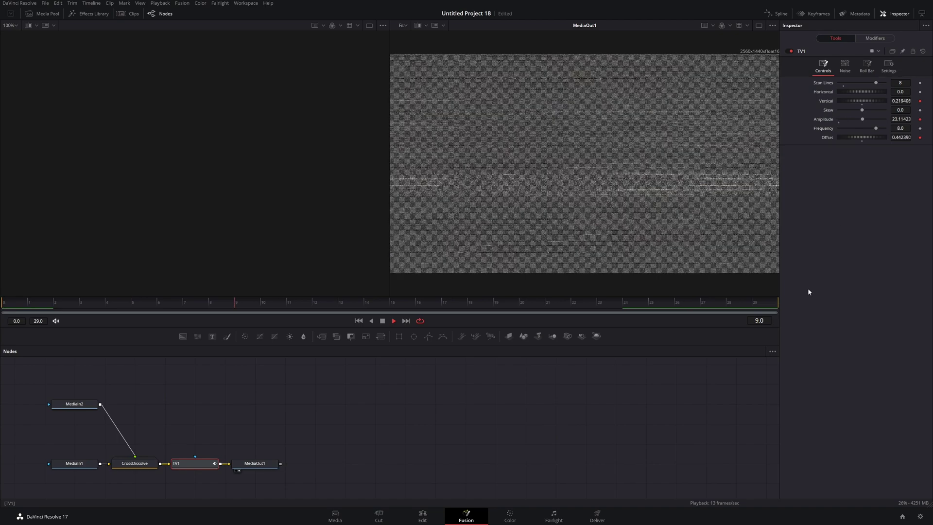
left_click(422, 516)
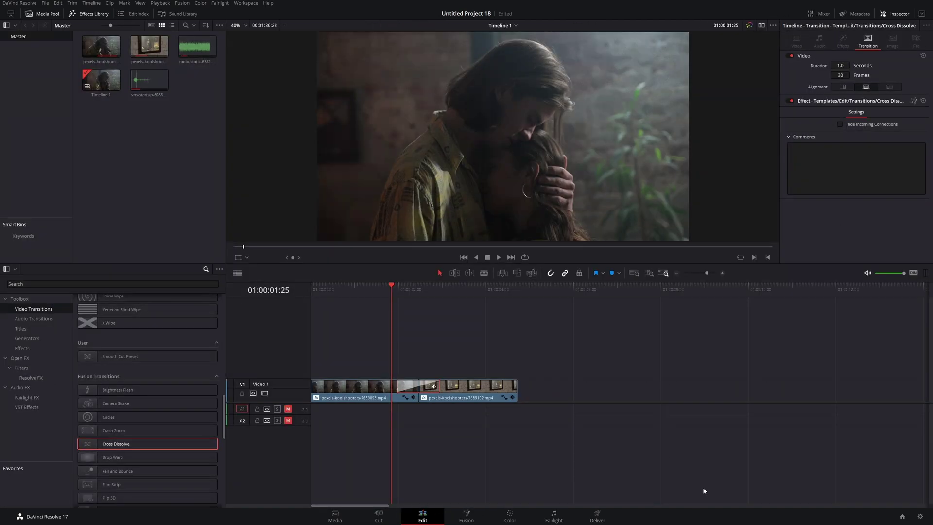
left_click(377, 311)
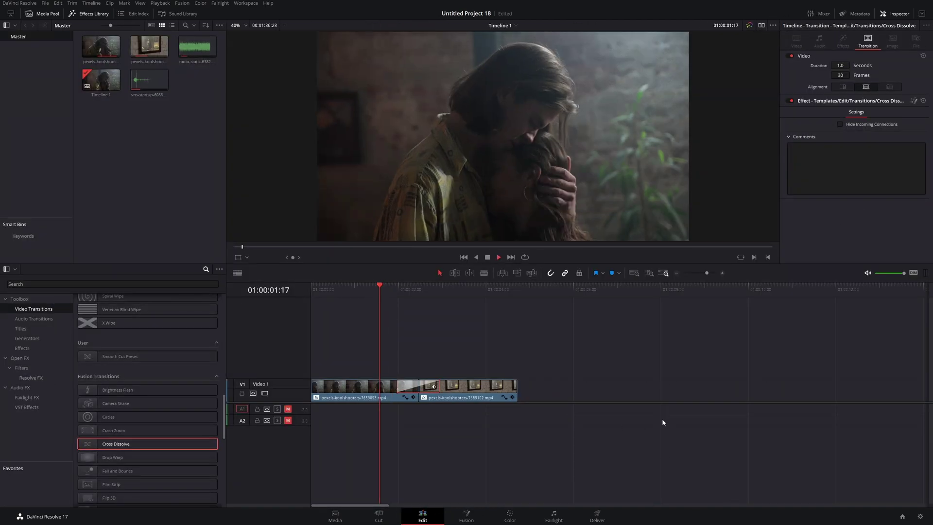
key("space")
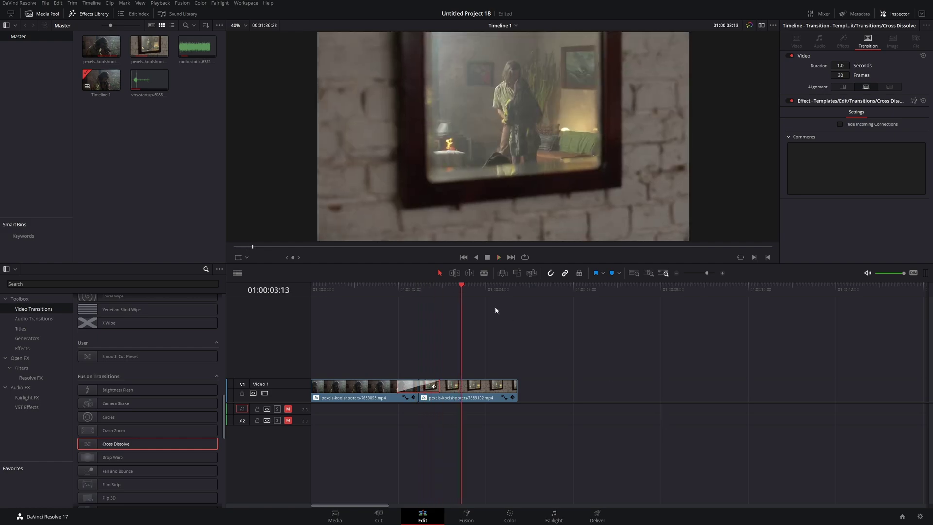
key("space")
left_click(385, 287)
key("space")
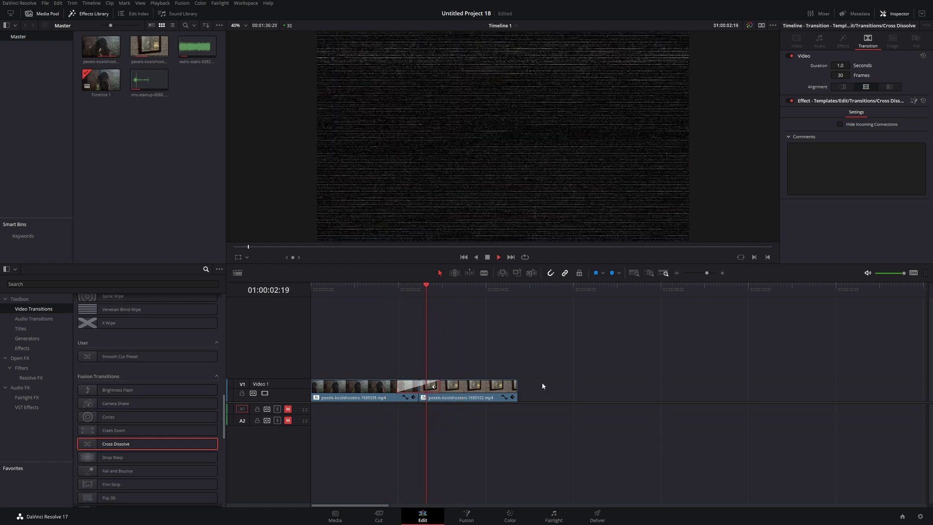
left_click(419, 287)
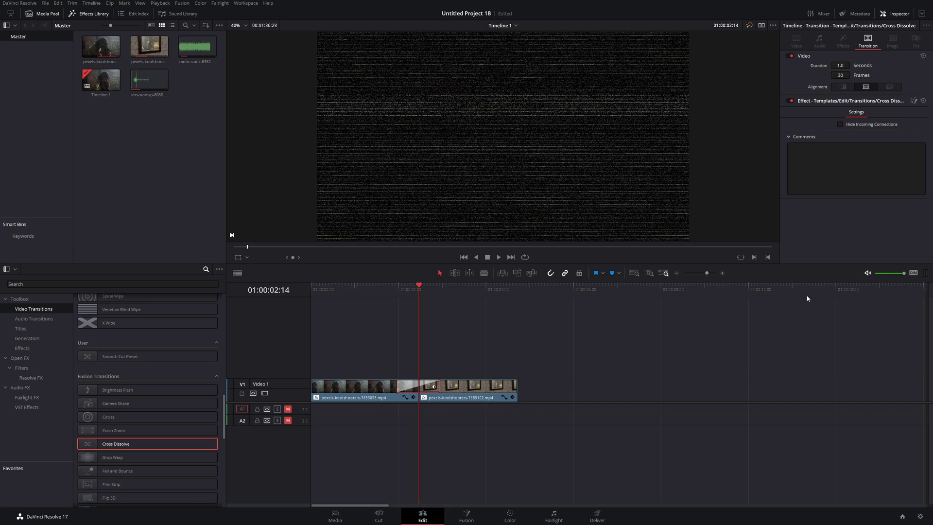
- Reopen the transition in Fusion, set the TV node's Scan Lines to 3 and play back the composition
right_click(413, 386)
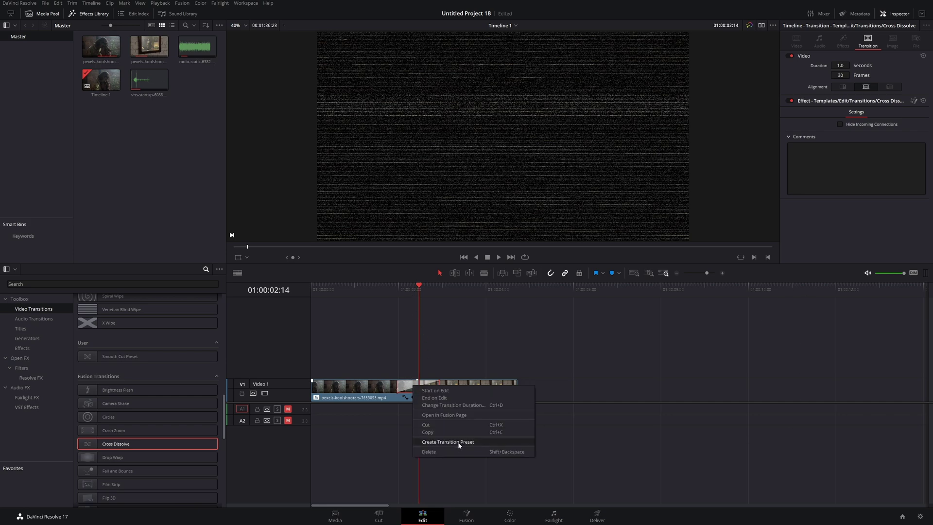
left_click(468, 415)
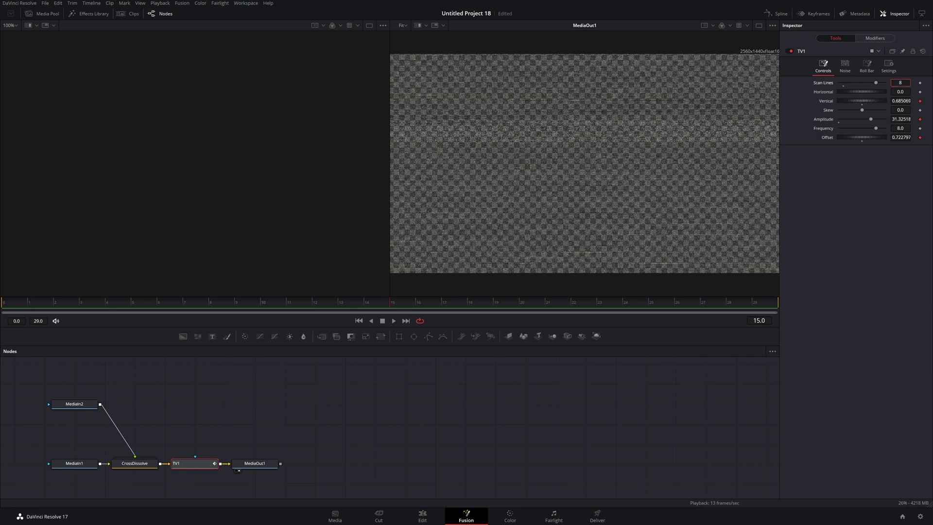
type("3")
key("Tab")
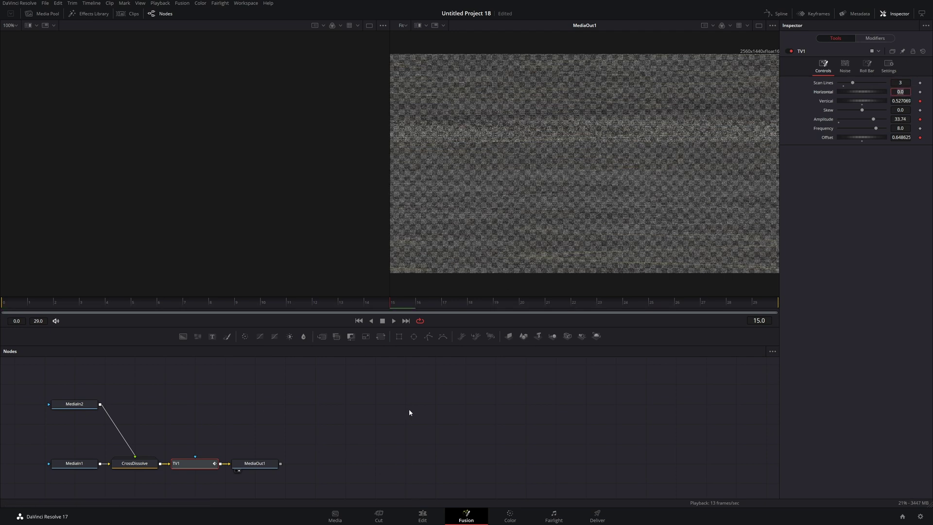
key("BackSpace")
left_click(394, 320)
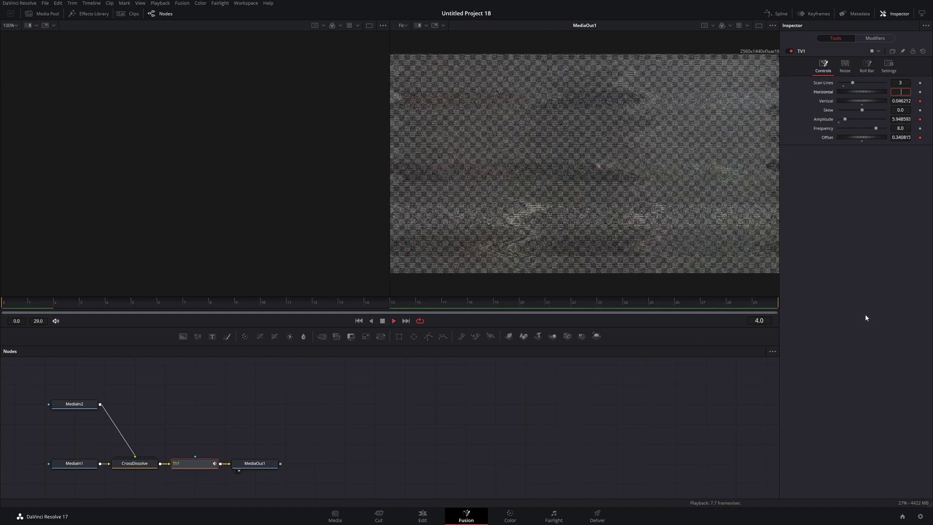
- Replay the revised glitch transition on the Edit page timeline, starting from just before the cut
left_click(434, 513)
left_click(374, 296)
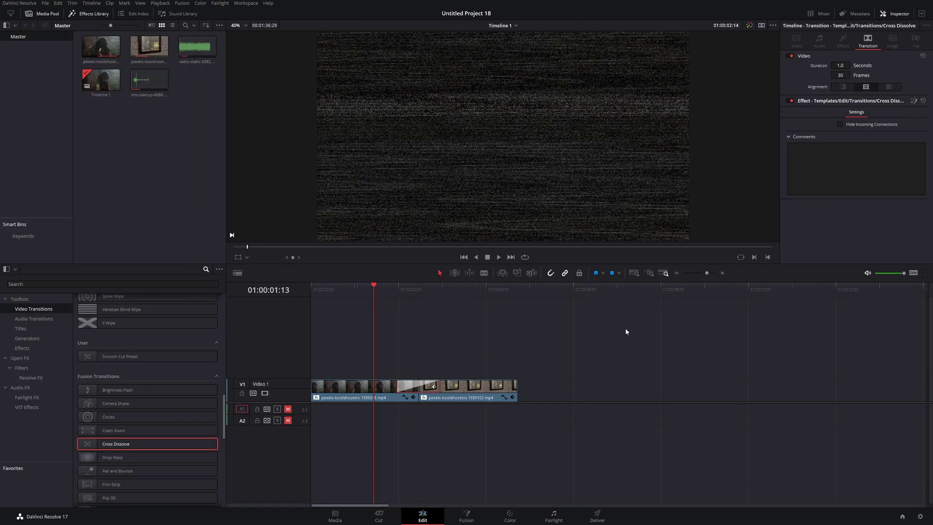
key("space")
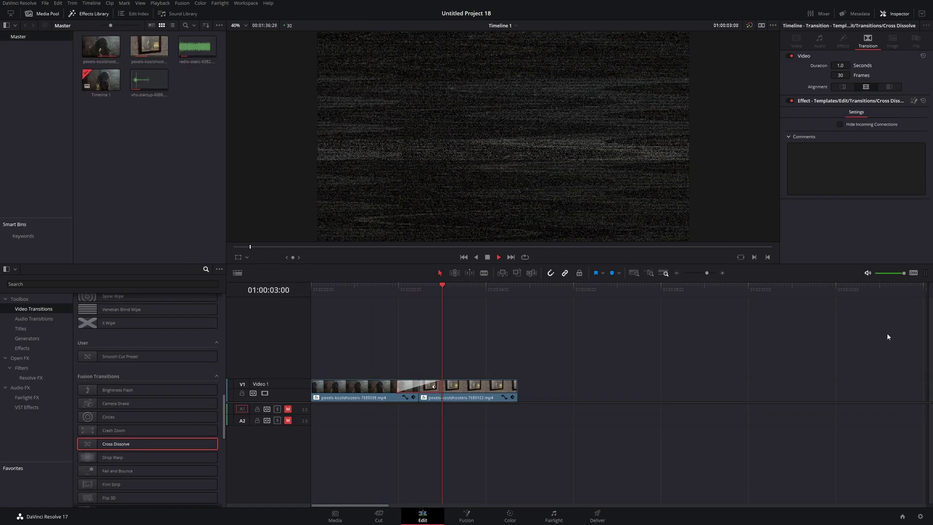
left_click(381, 292)
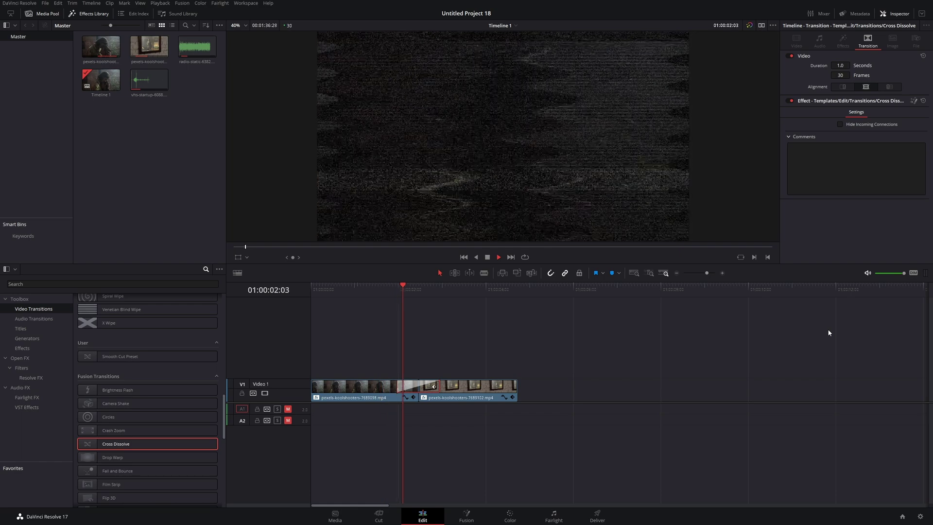
key("space")
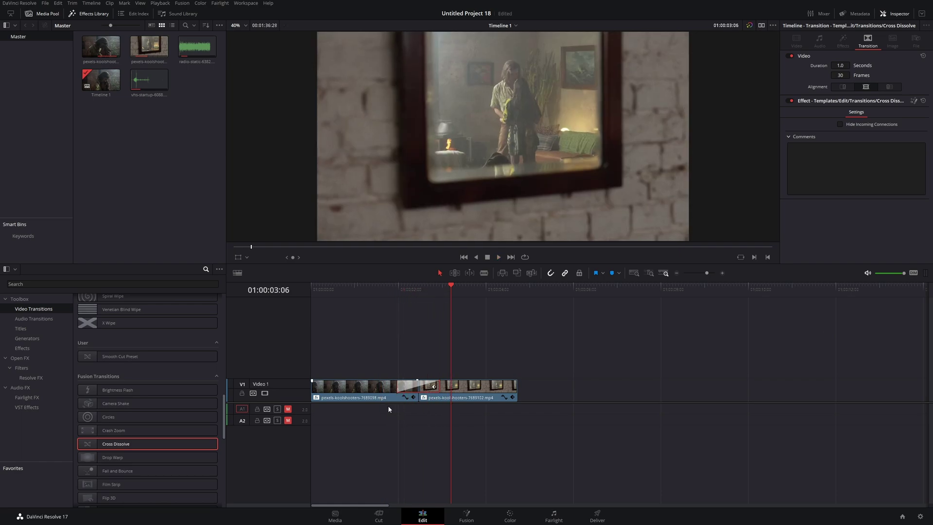
- Reopen the transition in Fusion, review the TV node's Noise, Roll Bar and modifier settings, and return to the Edit page
left_click(467, 515)
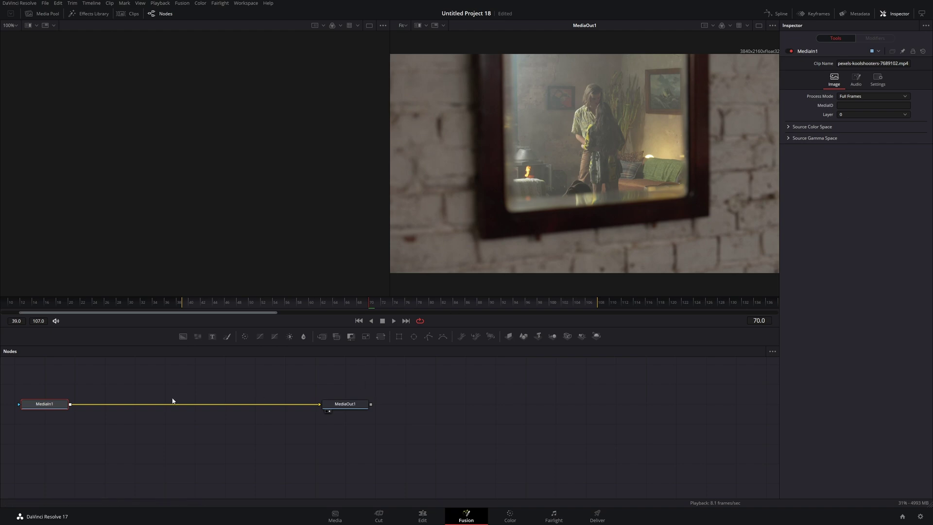
left_click(423, 514)
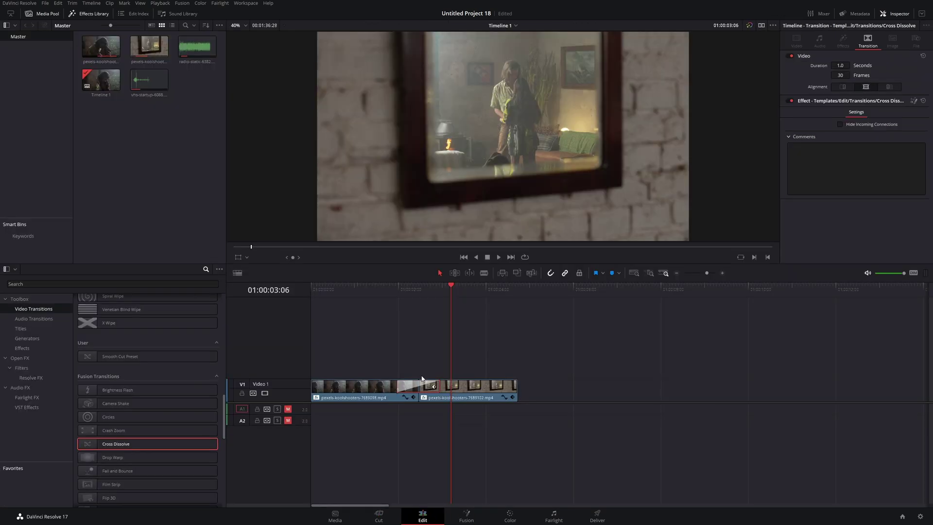
right_click(409, 386)
left_click(460, 418)
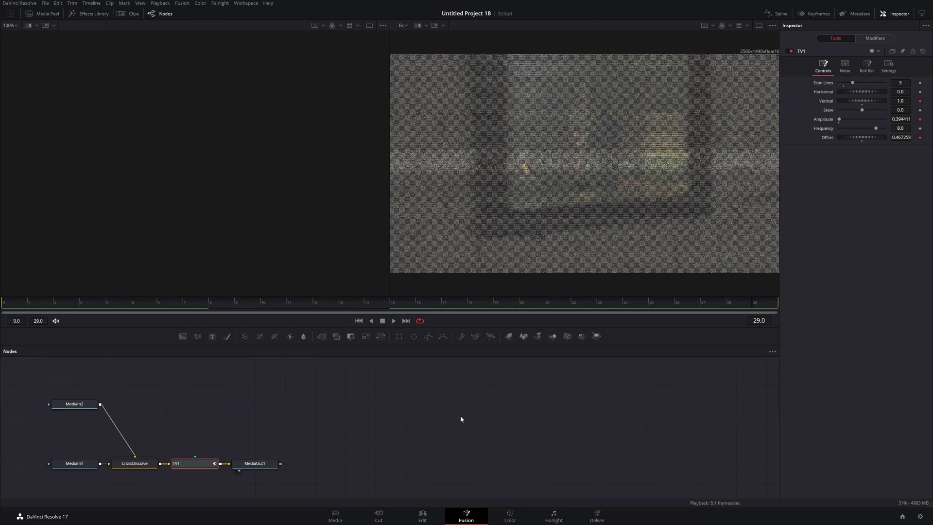
left_click(851, 64)
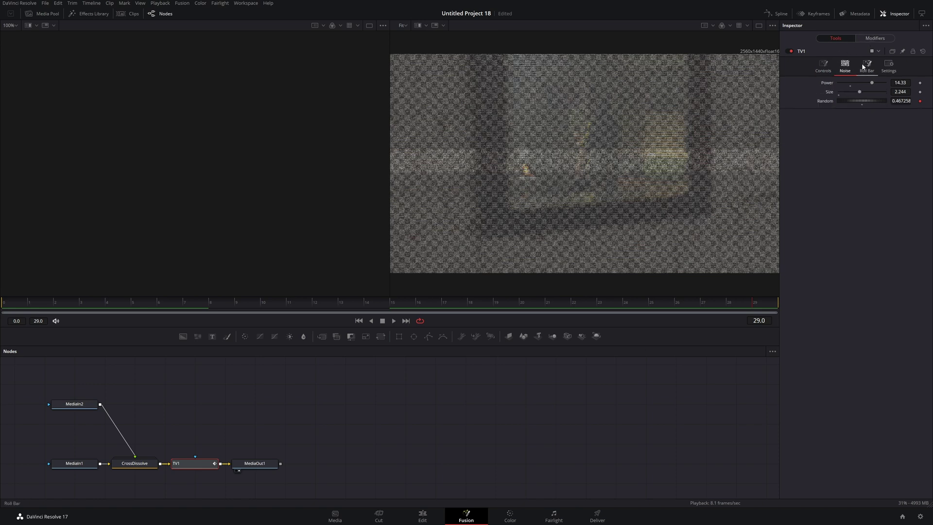
left_click(870, 65)
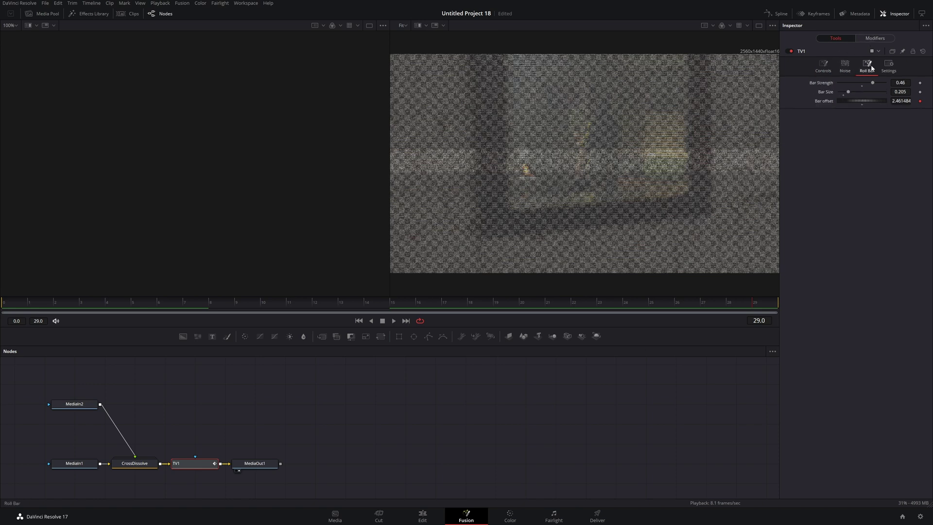
left_click(874, 38)
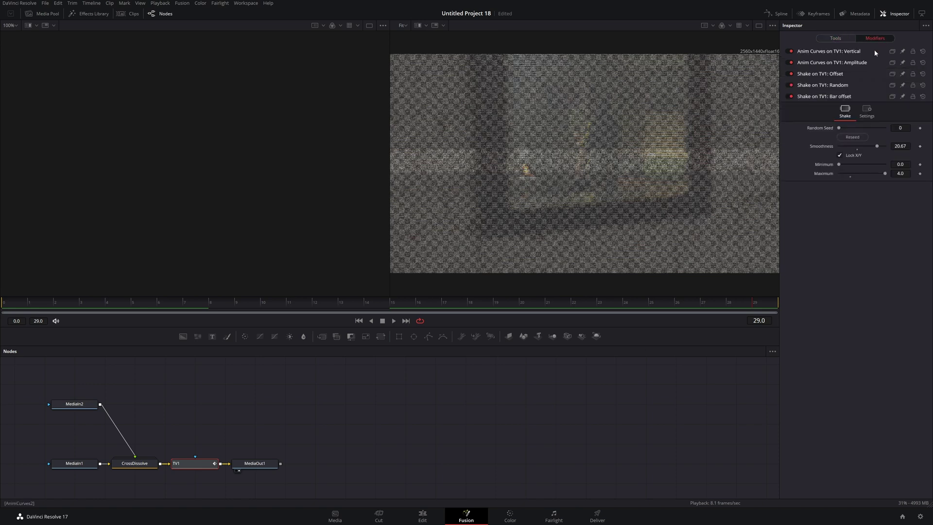
left_click(843, 62)
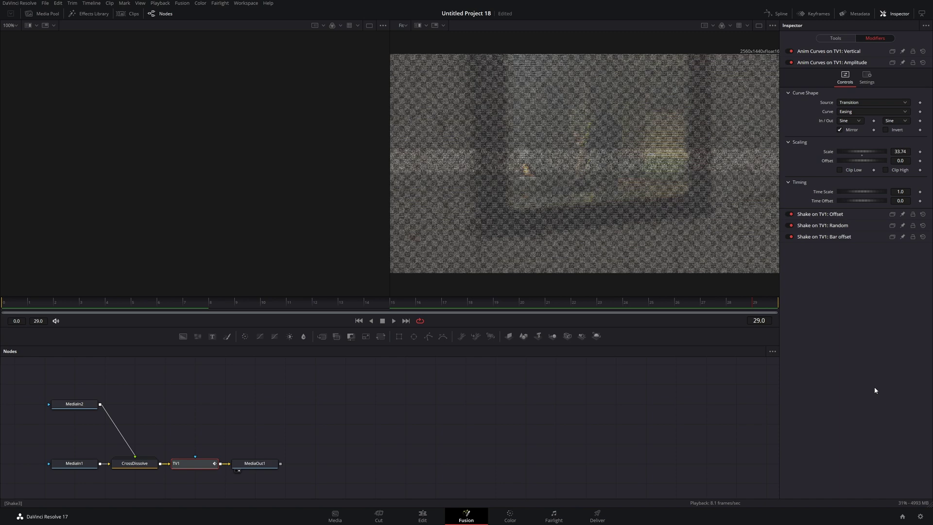
left_click(429, 517)
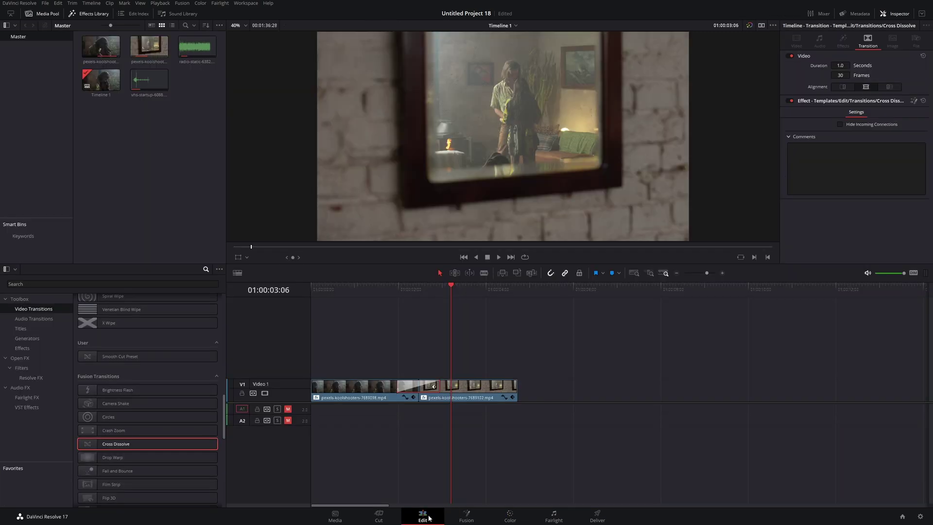